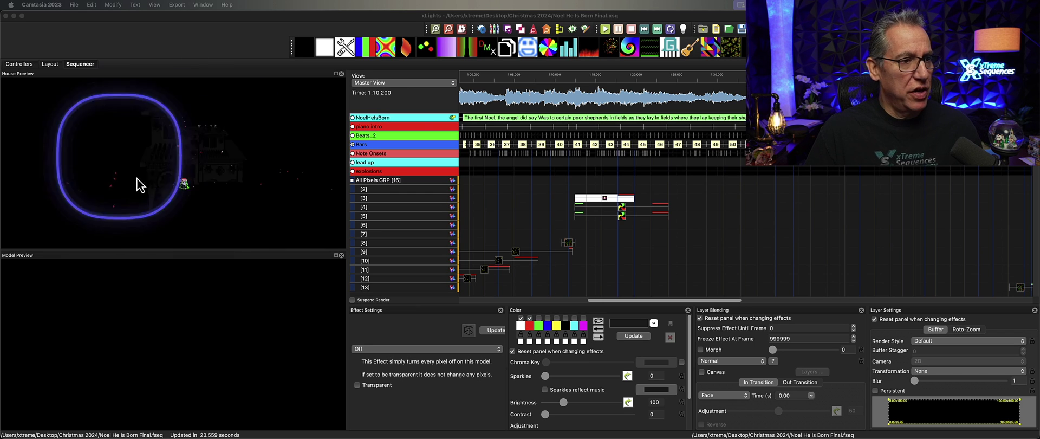
left_click(567, 76)
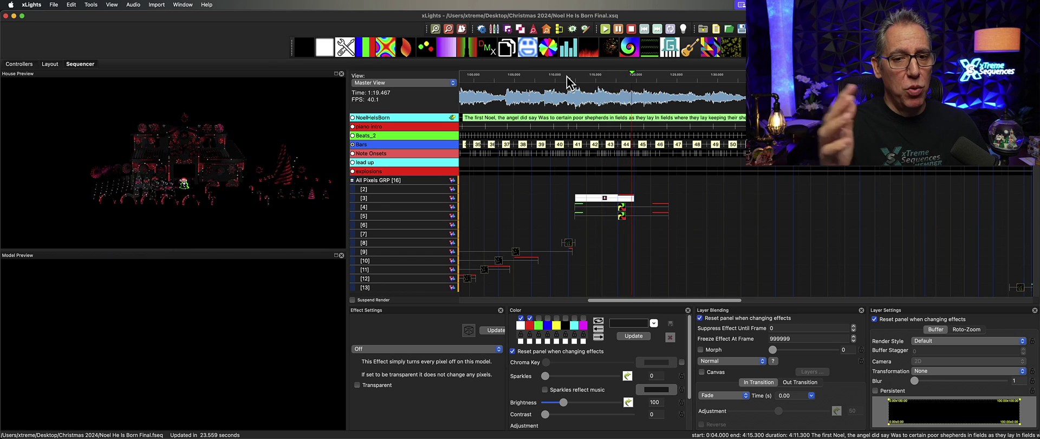
key("space")
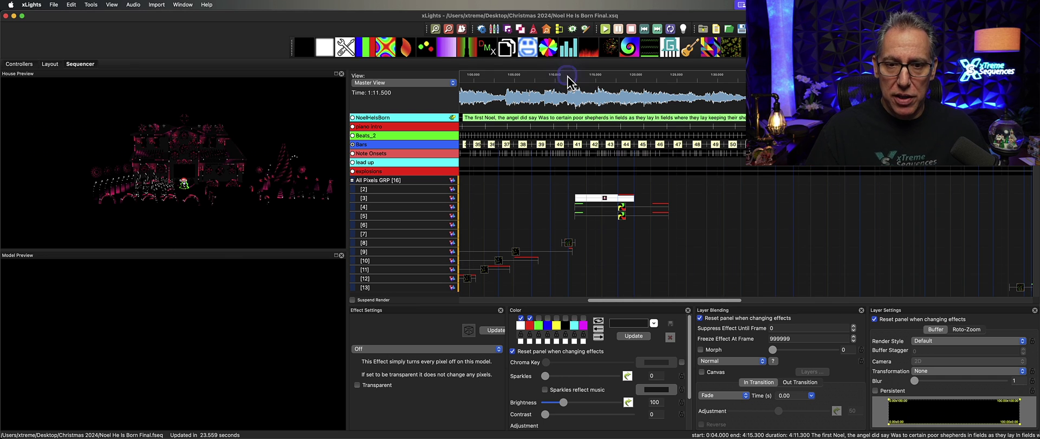
left_click(716, 300)
left_click_drag(716, 305, 913, 308)
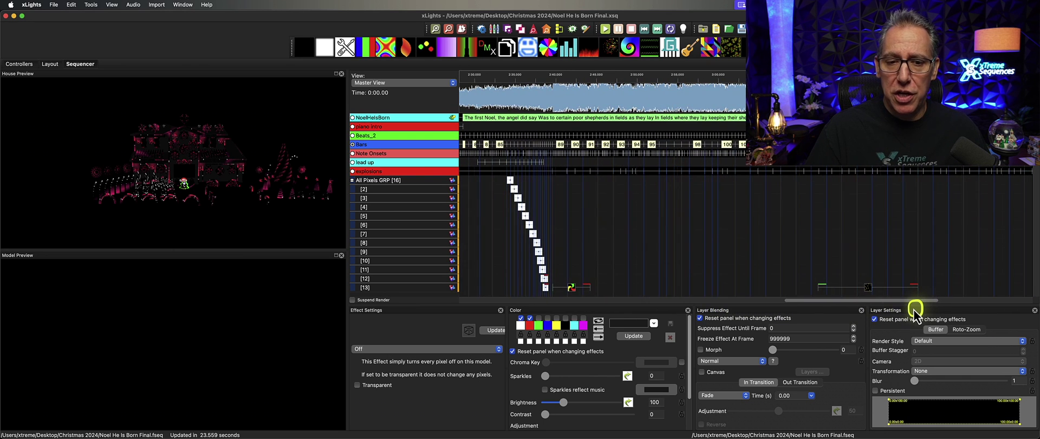
Select the row [13] Pinwheel effect and preview playback from about 2:40 and 3:16
left_click(571, 287)
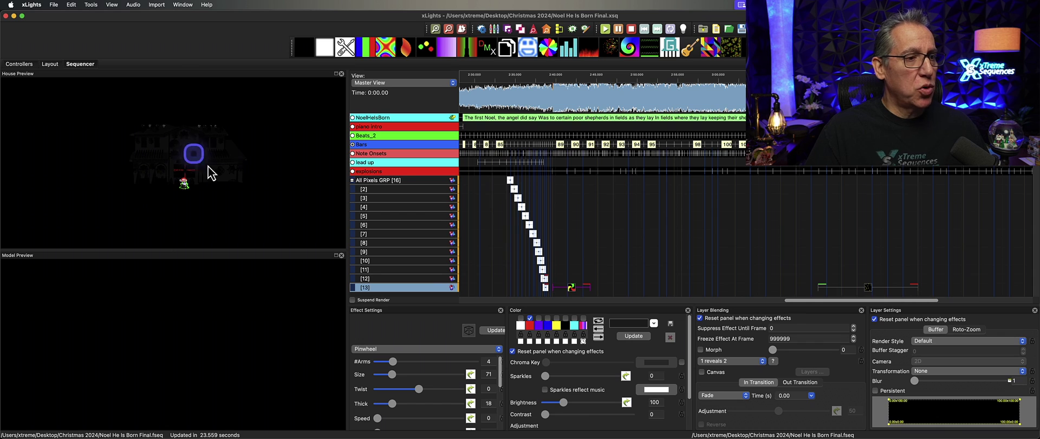
left_click(553, 80)
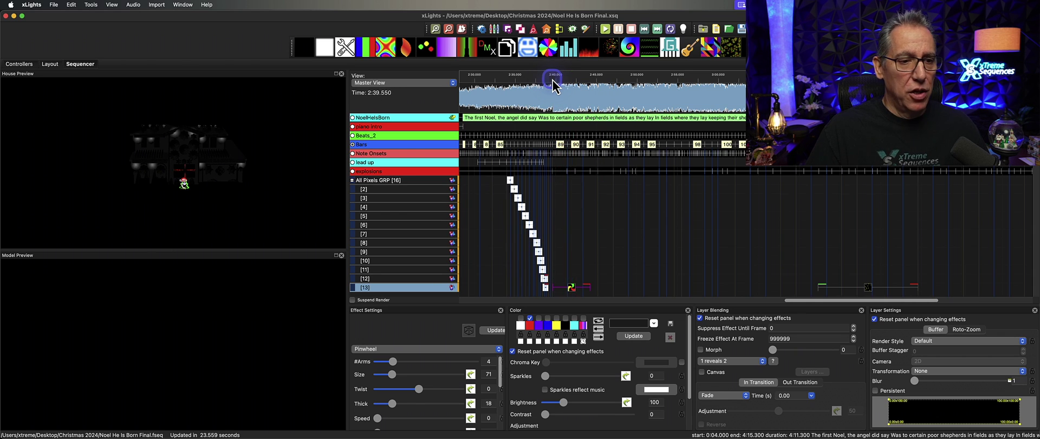
key("space")
left_click(837, 282)
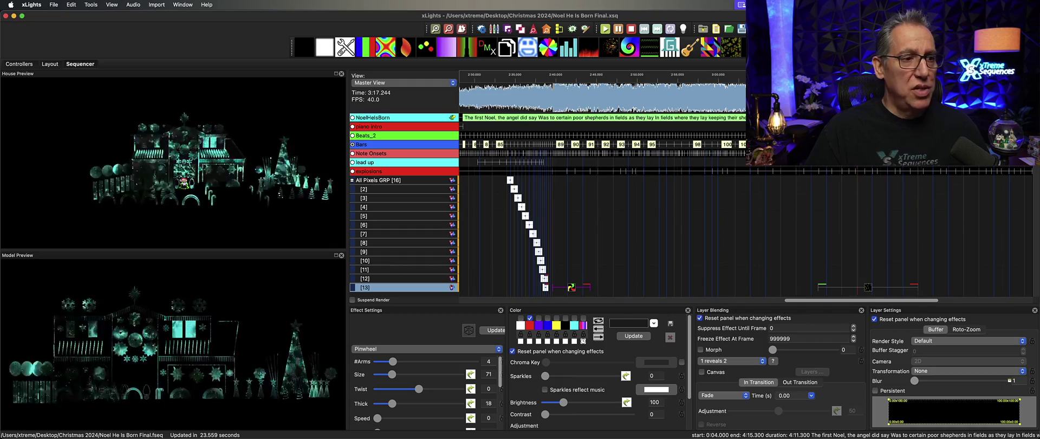
Clear the selection, scroll the timeline right, and select the Shader effect
left_click(901, 203)
scroll(901, 204, "down", 2)
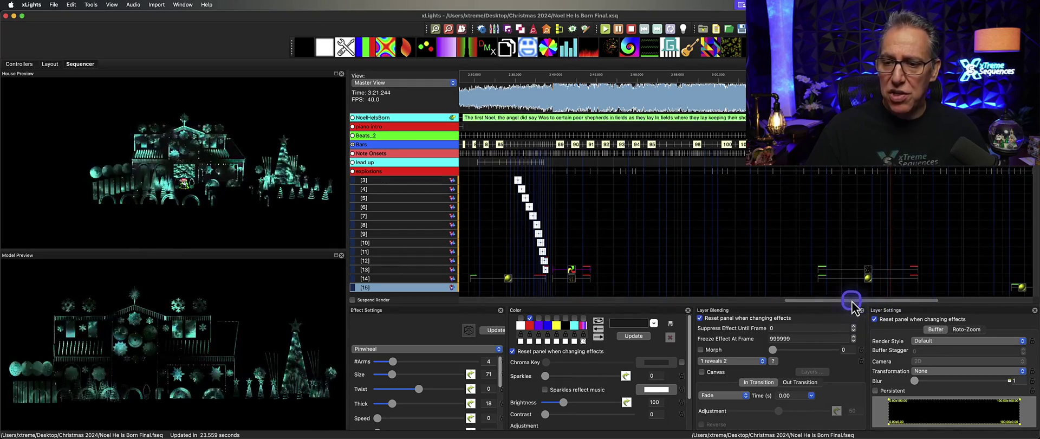
left_click_drag(852, 301, 908, 301)
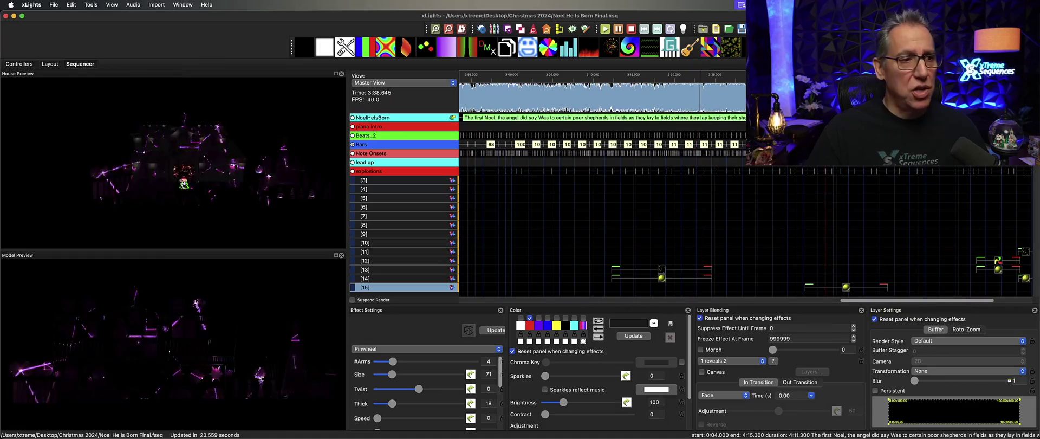
scroll(859, 218, "down", 2)
left_click(852, 274)
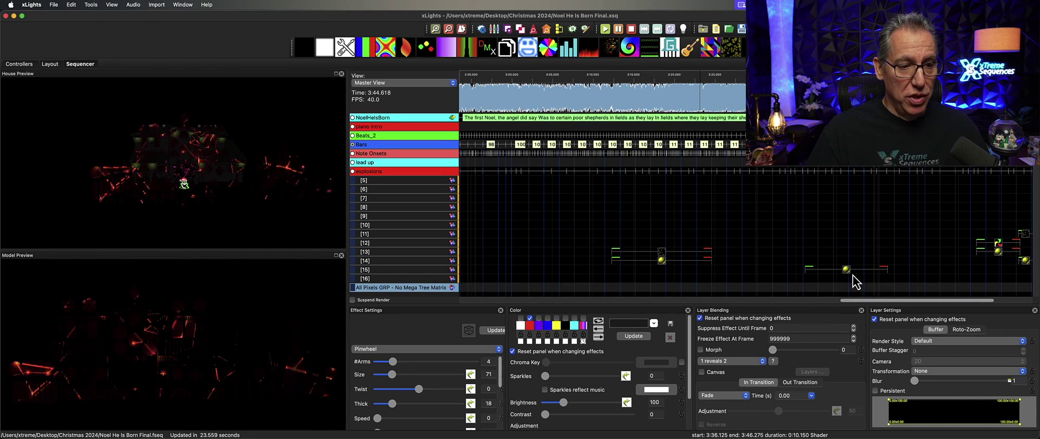
Inspect the Shader effect's settings, then play from 4:03 and stop at 4:08.775
left_click(848, 272)
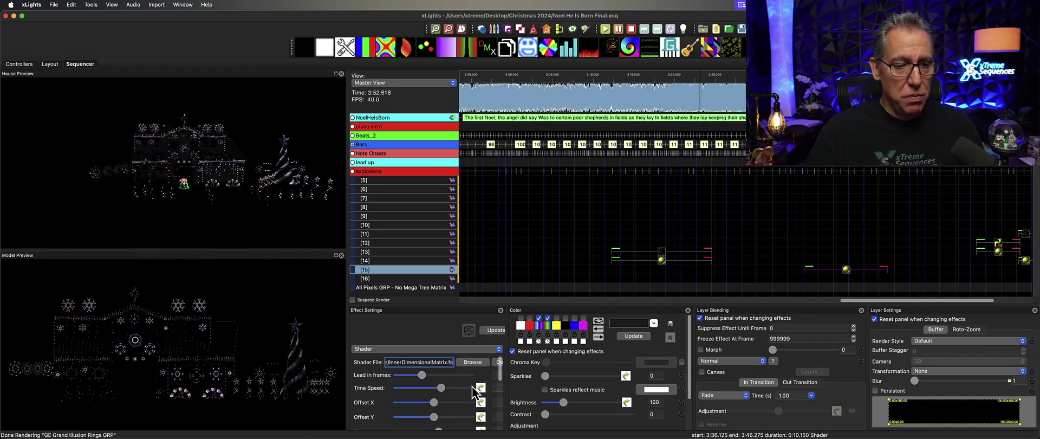
left_click(827, 288)
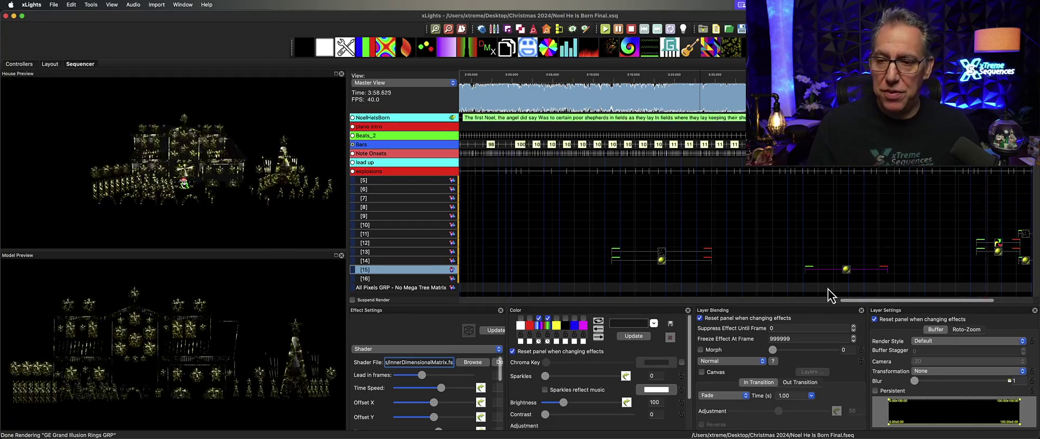
left_click(890, 299)
left_click_drag(890, 300, 929, 301)
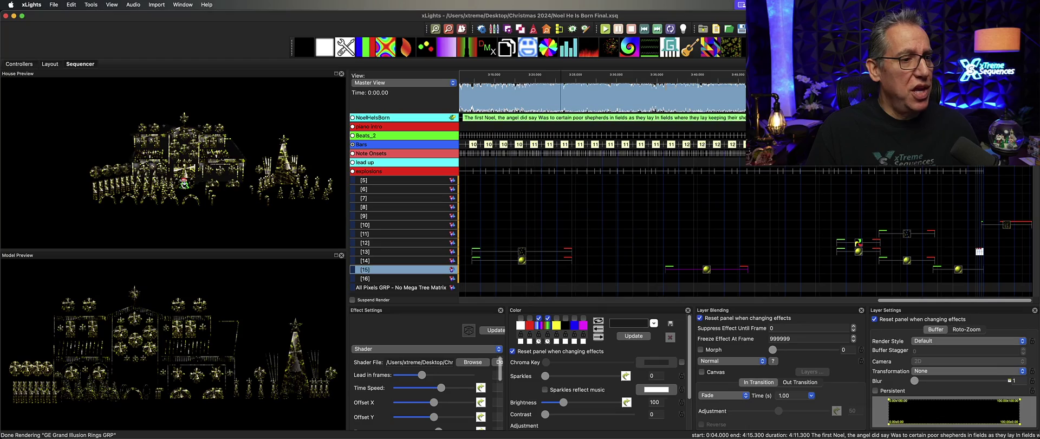
key("space")
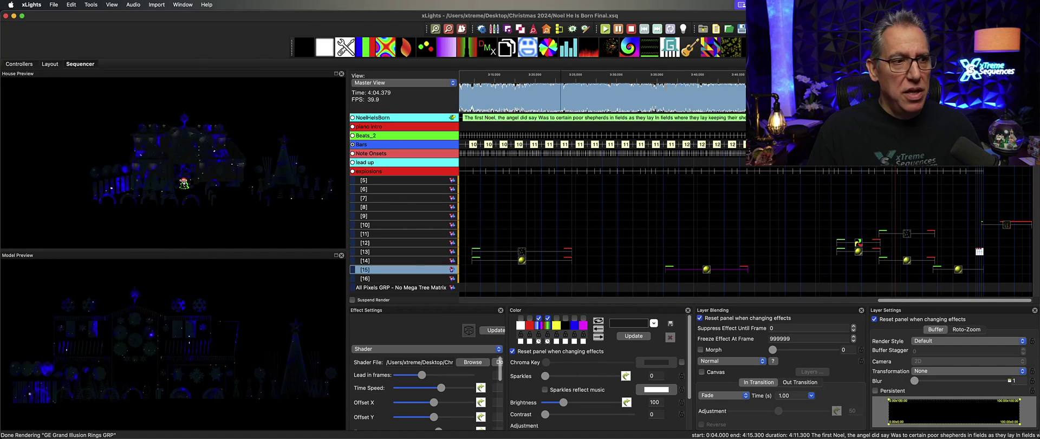
key("space")
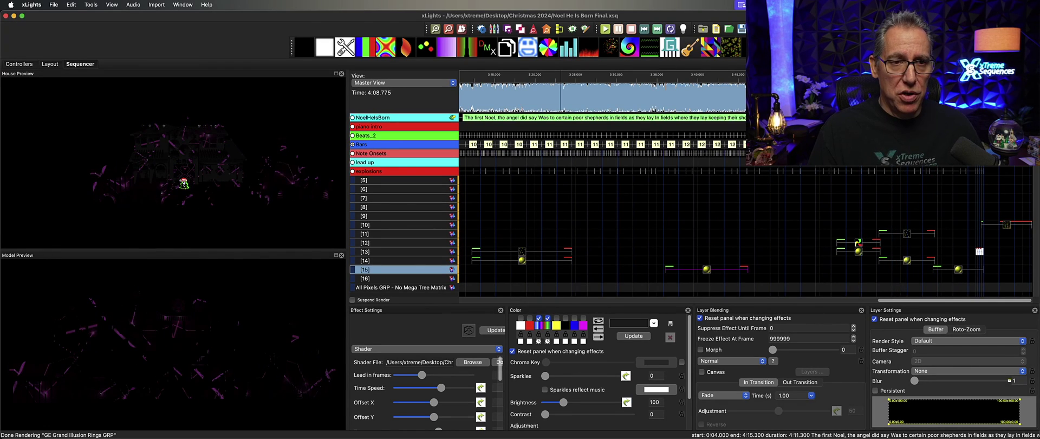
Check the whole-house Layout tab, then bring the second xLights 2024.03 window forward
left_click(14, 16)
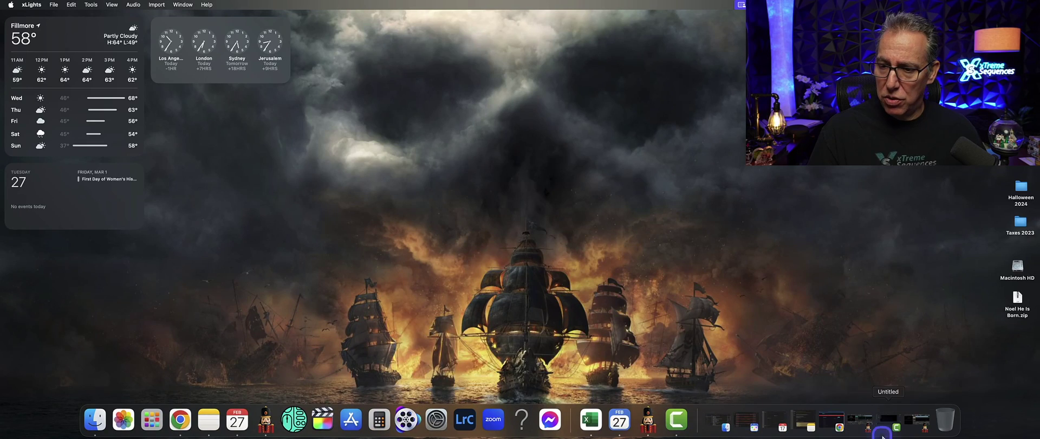
left_click(920, 422)
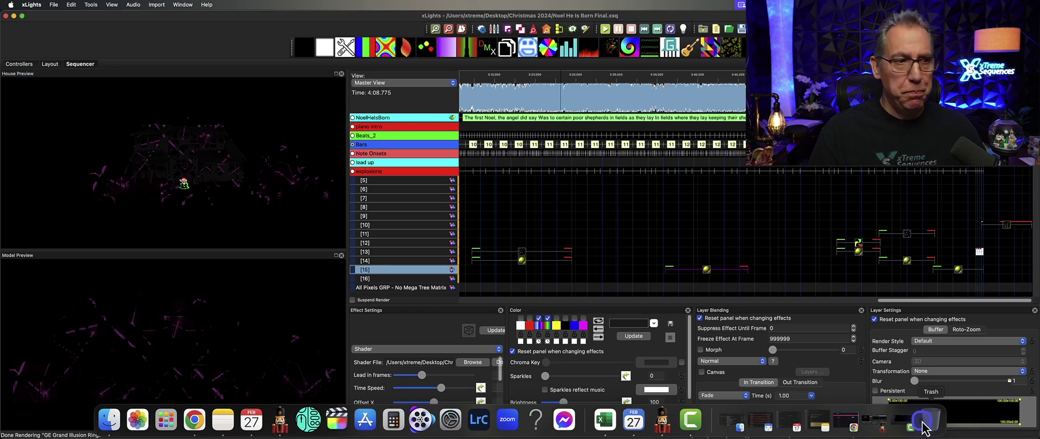
left_click(49, 63)
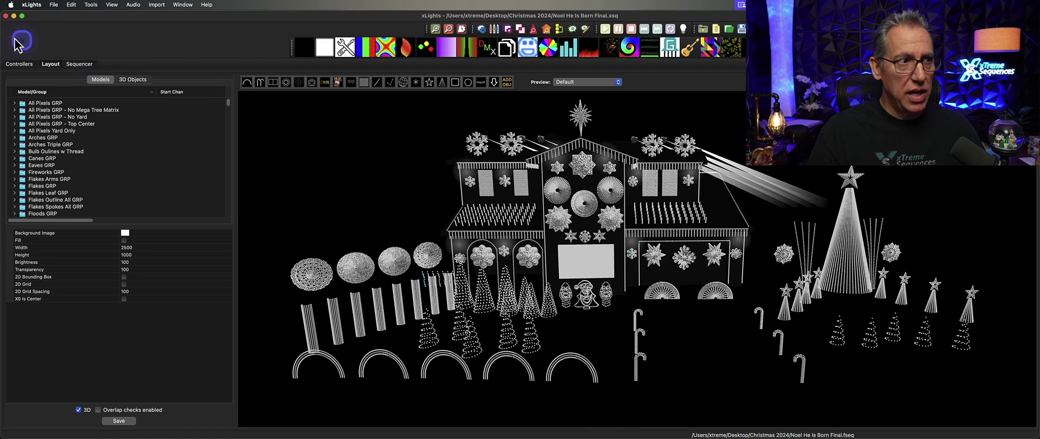
left_click(14, 16)
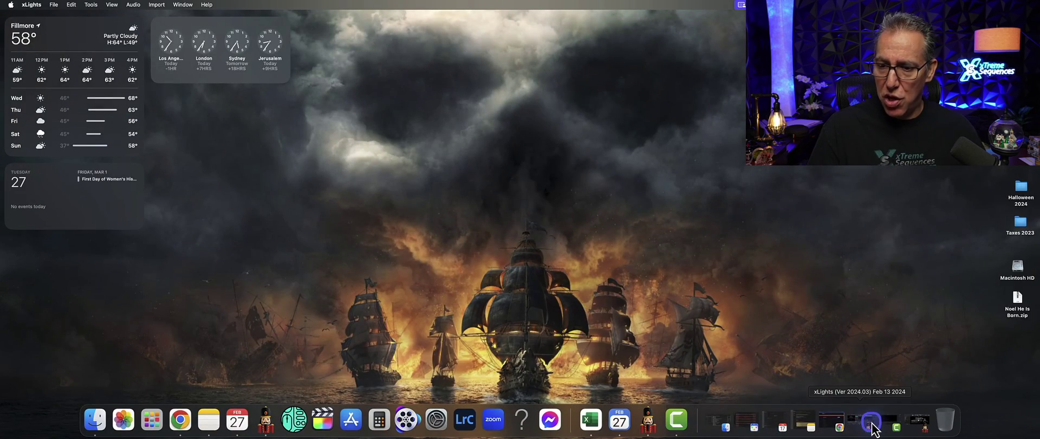
left_click(866, 420)
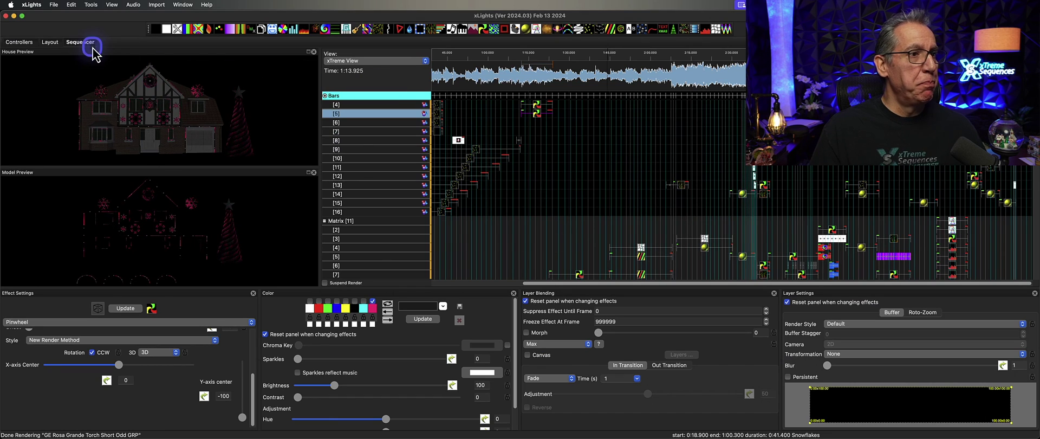
left_click(50, 42)
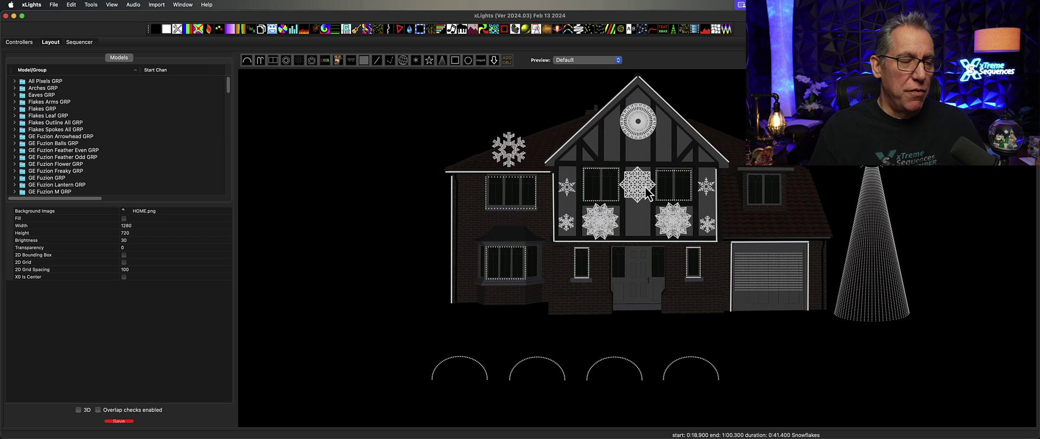
left_click(79, 42)
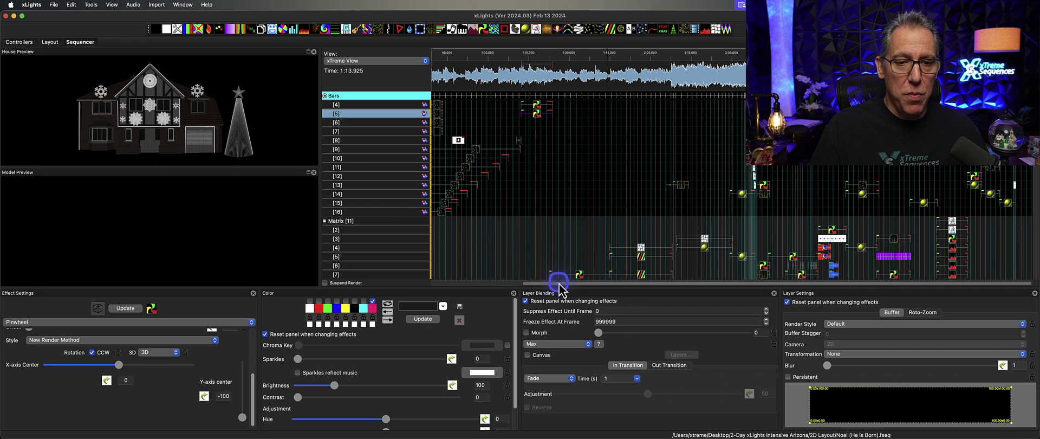
Preview the row [2] Pinwheel around 1:12, then select the Shockwave effect in row [3]
left_click_drag(559, 282, 541, 283)
left_click(568, 80)
scroll(555, 141, "up", 3)
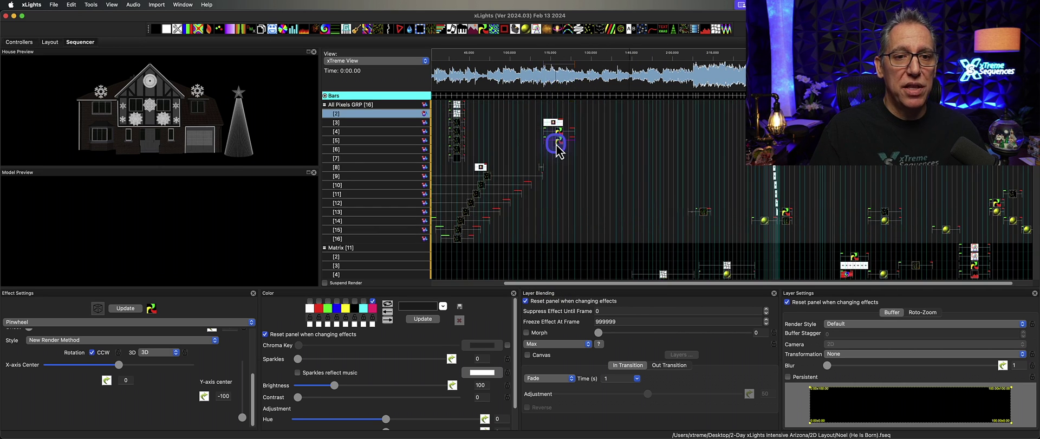
left_click(553, 122)
left_click(547, 56)
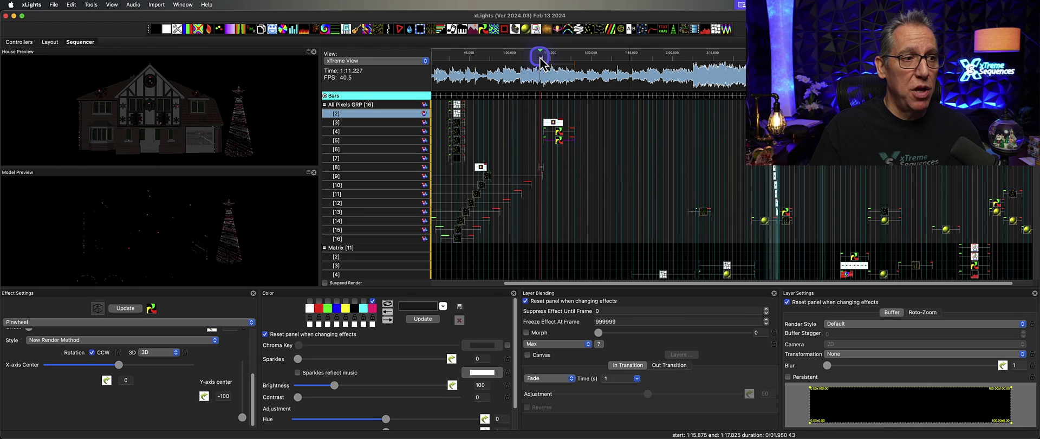
left_click(622, 183)
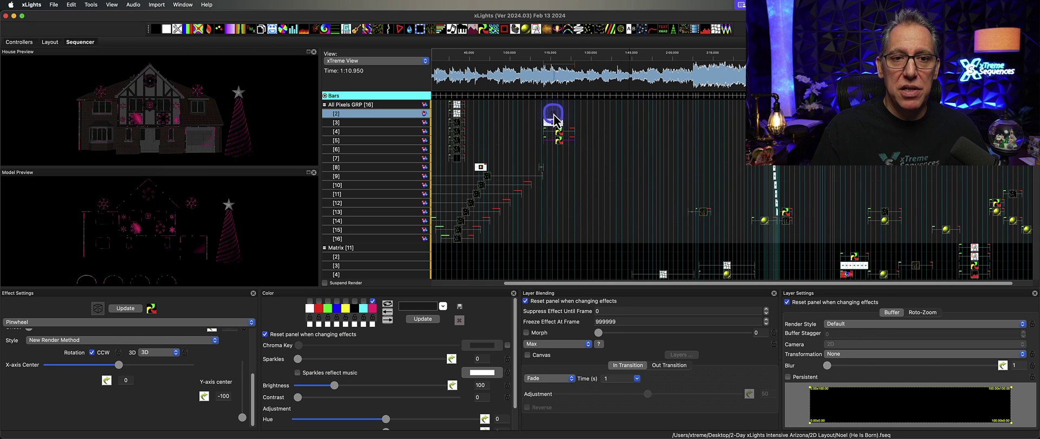
left_click(550, 143)
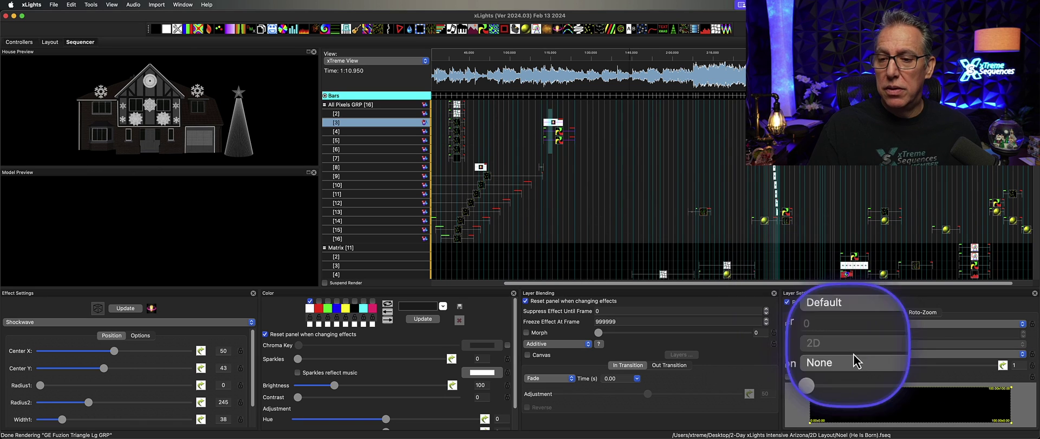
Bulk-edit the Shockwave effects' Render Style from Default to Overlay - Centered
left_click(853, 324)
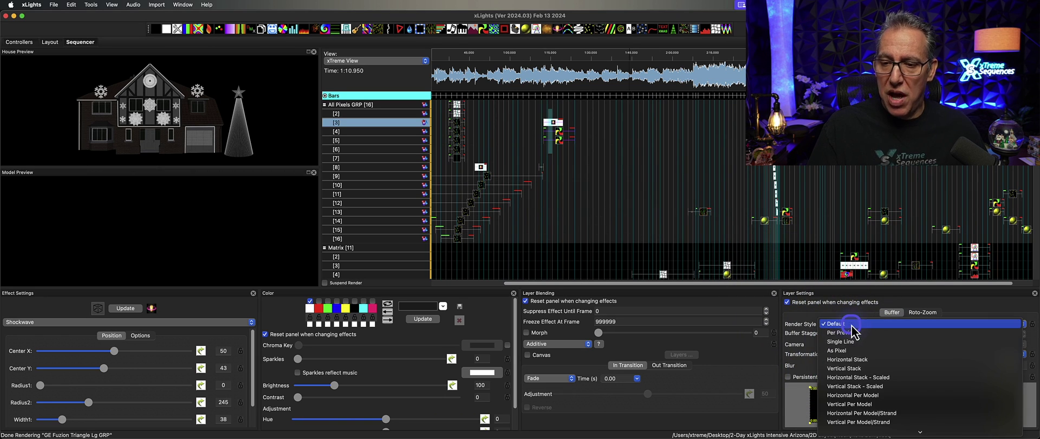
left_click(558, 120)
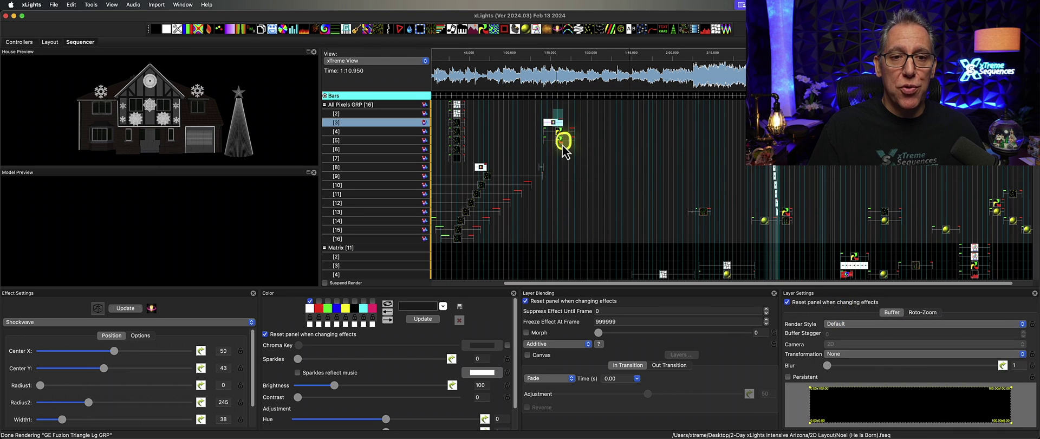
right_click(840, 325)
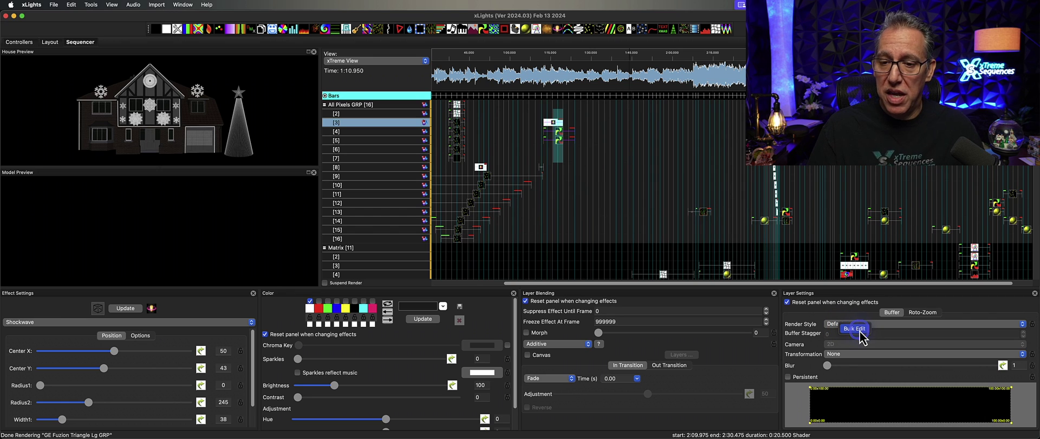
left_click(859, 330)
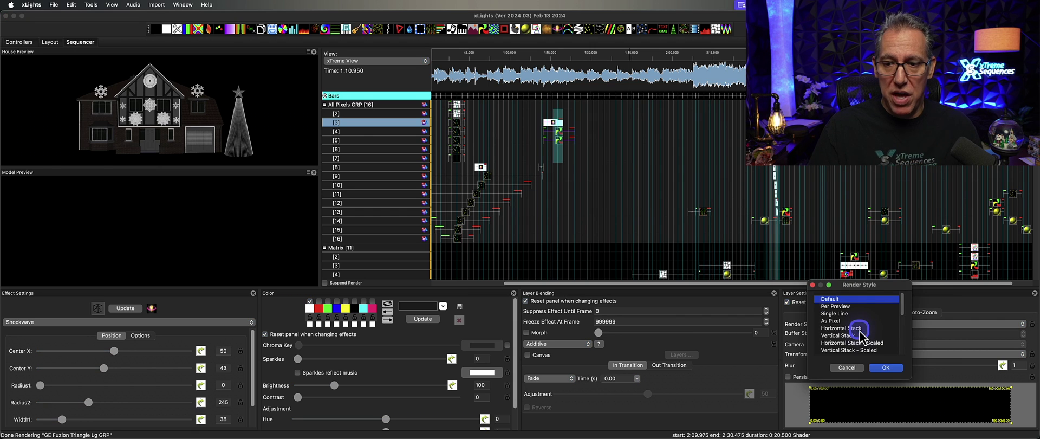
left_click(908, 307)
left_click_drag(909, 308, 905, 324)
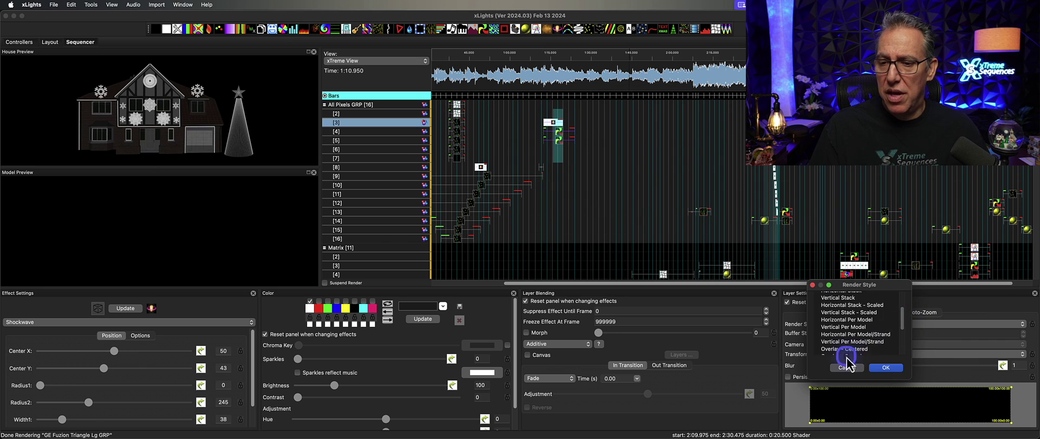
scroll(859, 341, "down", 1)
left_click(859, 338)
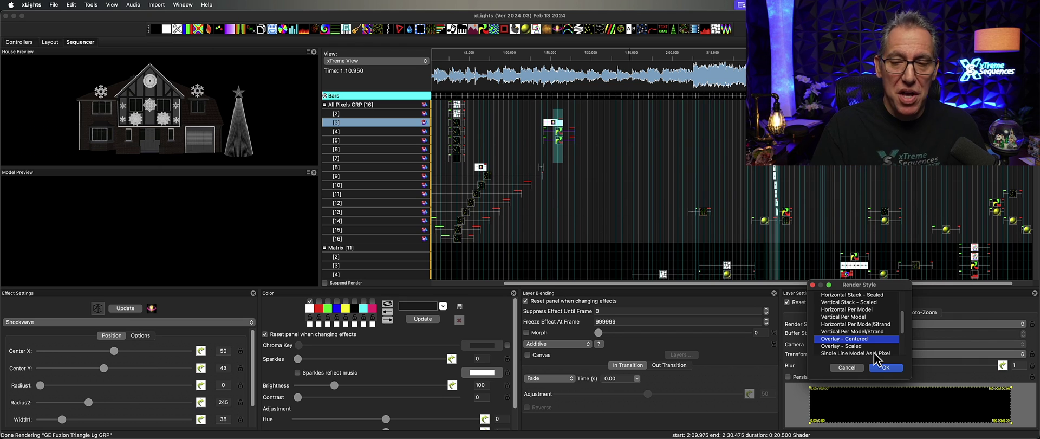
scroll(882, 342, "down", 4)
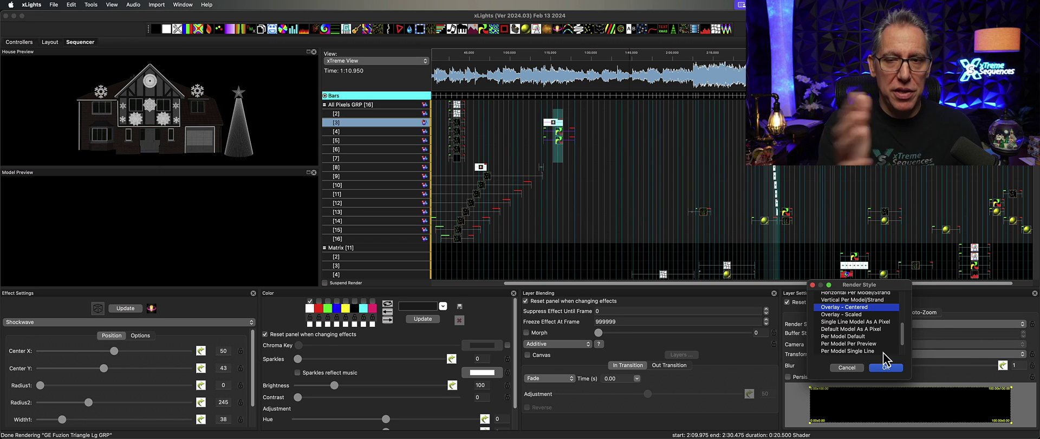
left_click(893, 368)
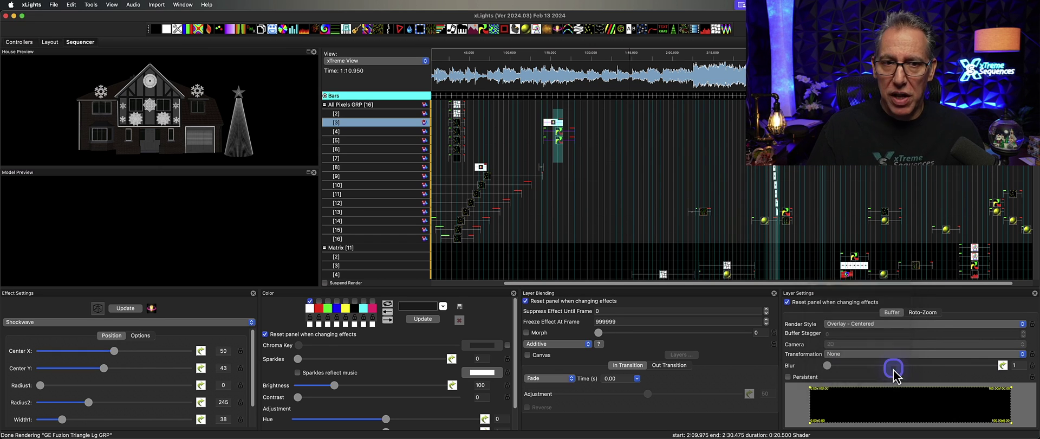
left_click(647, 234)
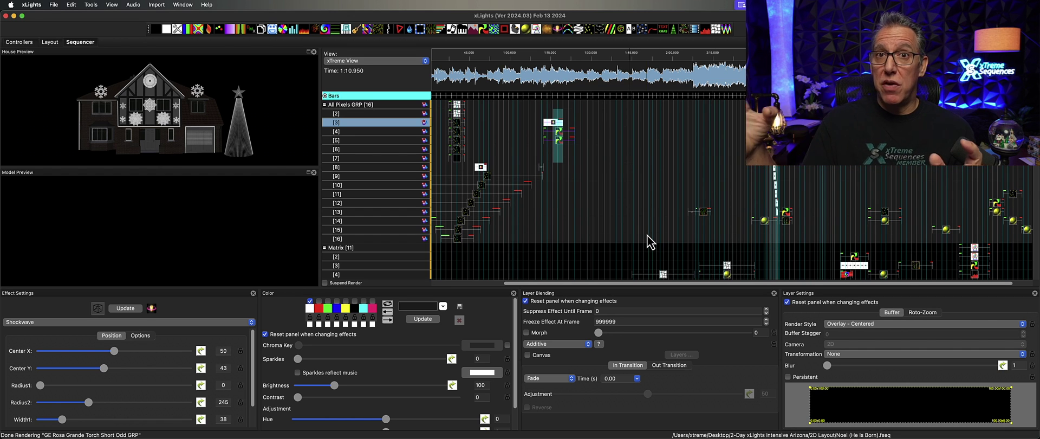
Preview the song from about 1:13 and select the row [3] Shockwave effect
left_click(566, 80)
left_click(544, 53)
left_click(208, 108)
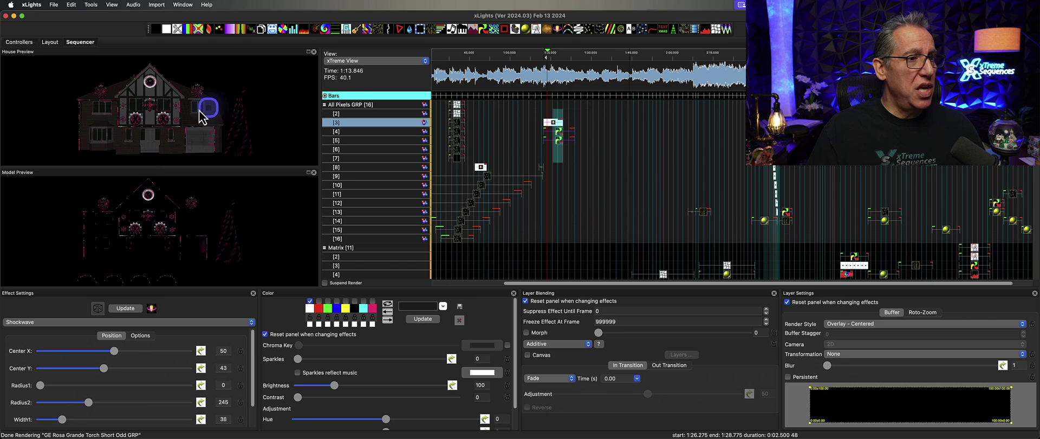
left_click(554, 125)
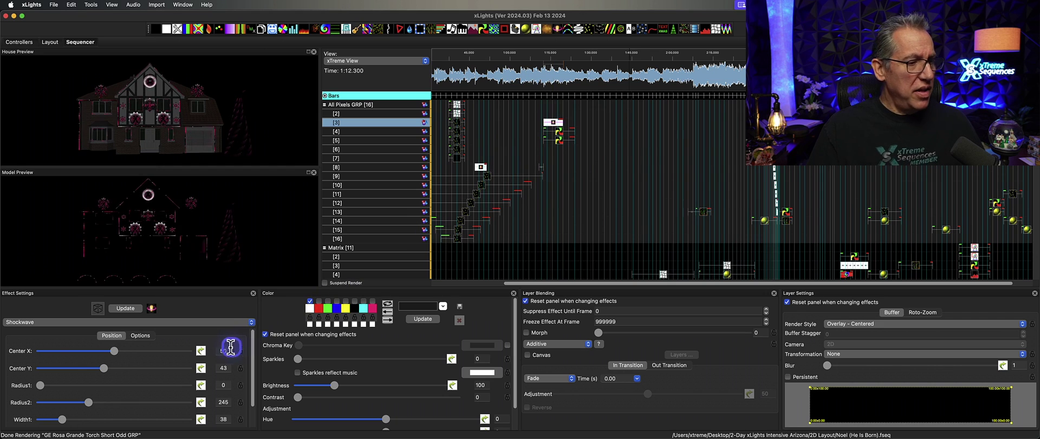
left_click(252, 363)
left_click_drag(254, 370, 255, 379)
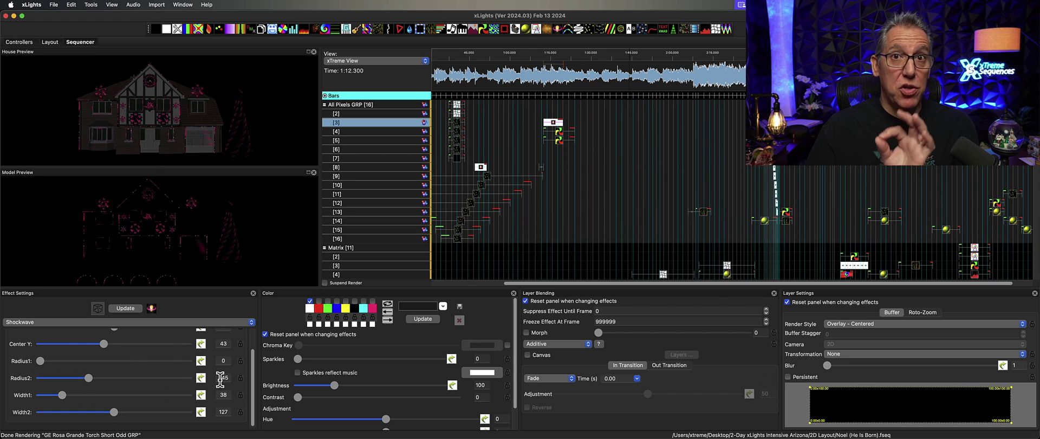
Shrink the Shockwave's Radius2 and Width2 sliders and preview the smaller rings
left_click_drag(89, 377, 48, 379)
left_click(113, 412)
left_click_drag(114, 412, 82, 412)
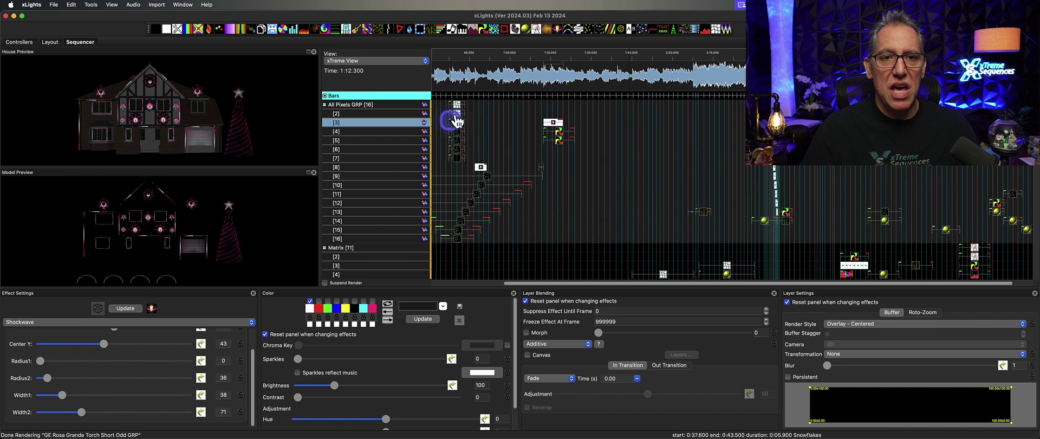
left_click(543, 57)
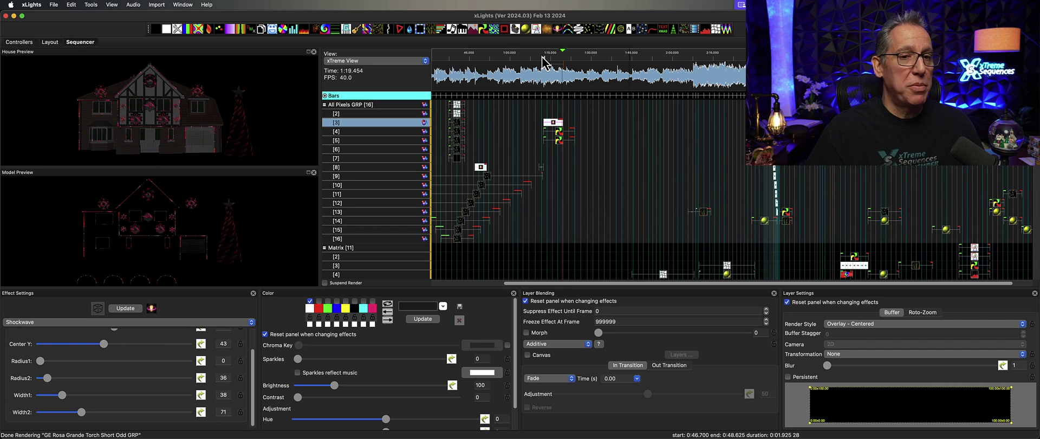
left_click(568, 119)
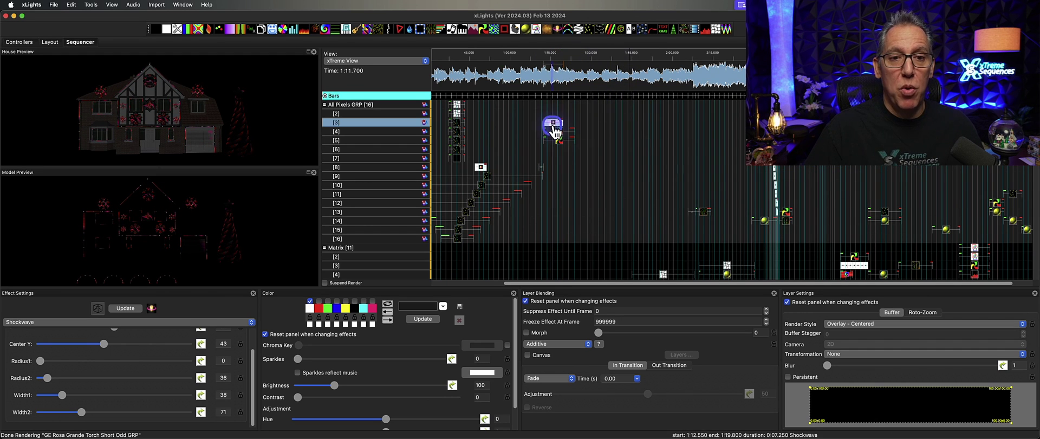
Raise Width2 back to 80 and Radius2 to 68, then replay to check
left_click_drag(81, 412, 87, 411)
left_click_drag(49, 381, 54, 381)
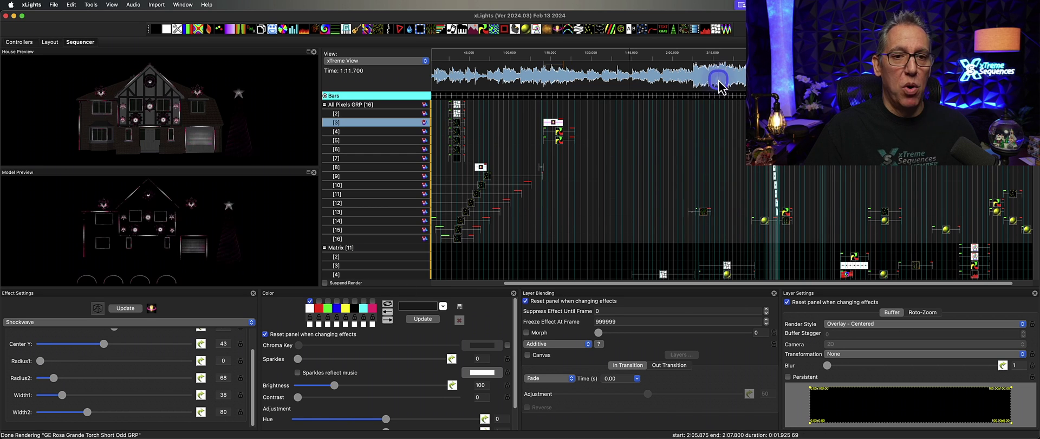
left_click(542, 53)
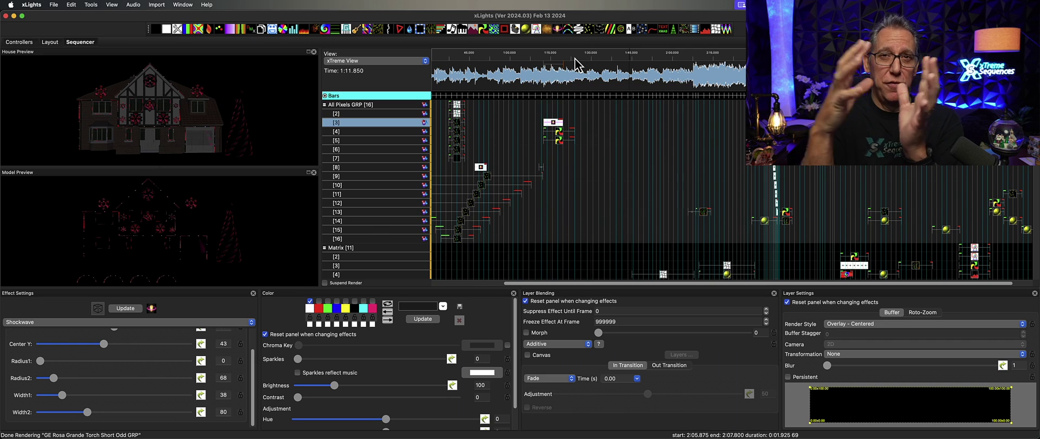
Stop playback and select the Pinwheel effect on row [13]
left_click(600, 253)
left_click_drag(592, 283, 650, 283)
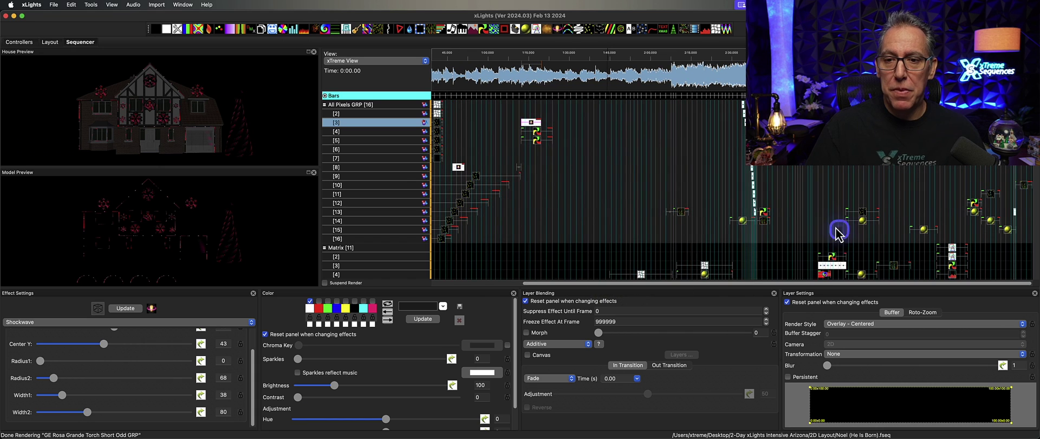
left_click(764, 212)
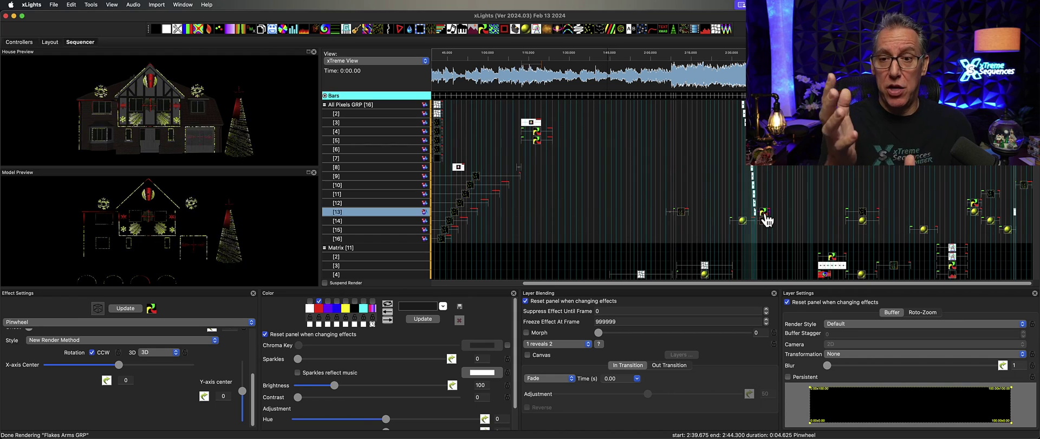
left_click(785, 223)
left_click(764, 223)
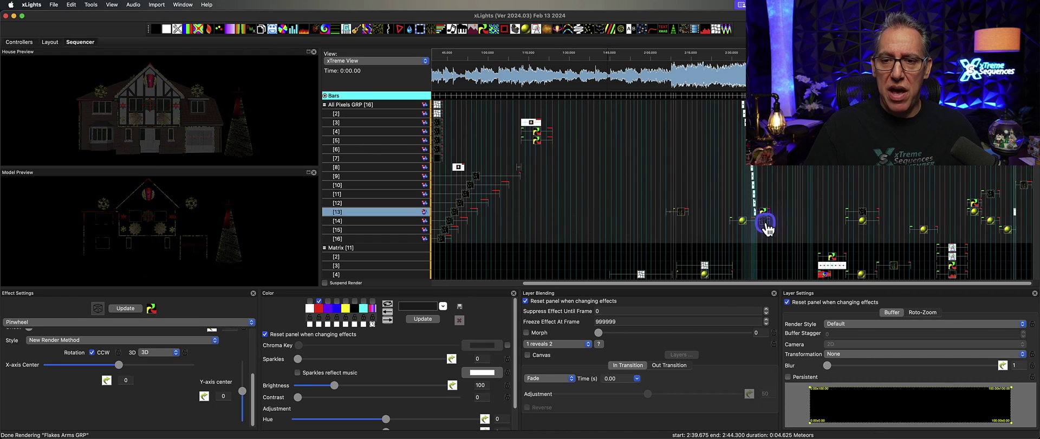
left_click(766, 203)
left_click(763, 211)
Bulk-edit the row [13] Pinwheel's Render Style to Overlay - Centered
left_click(843, 323)
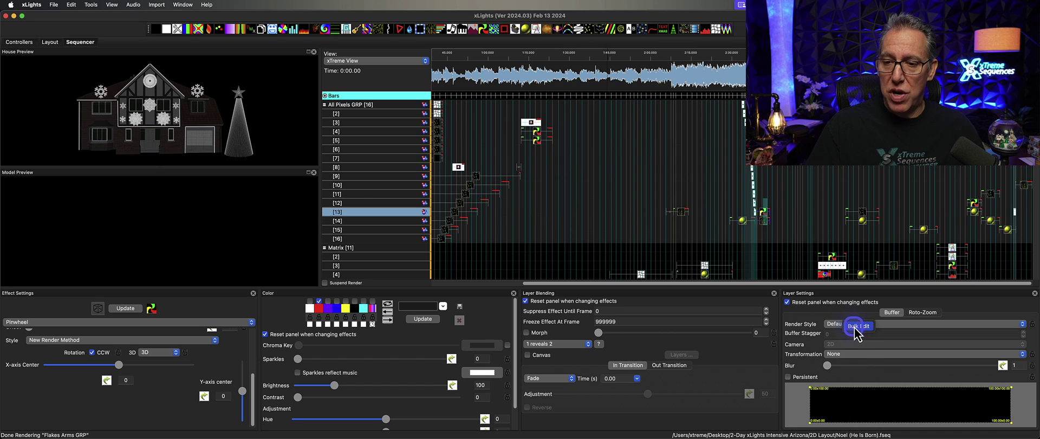
left_click(857, 326)
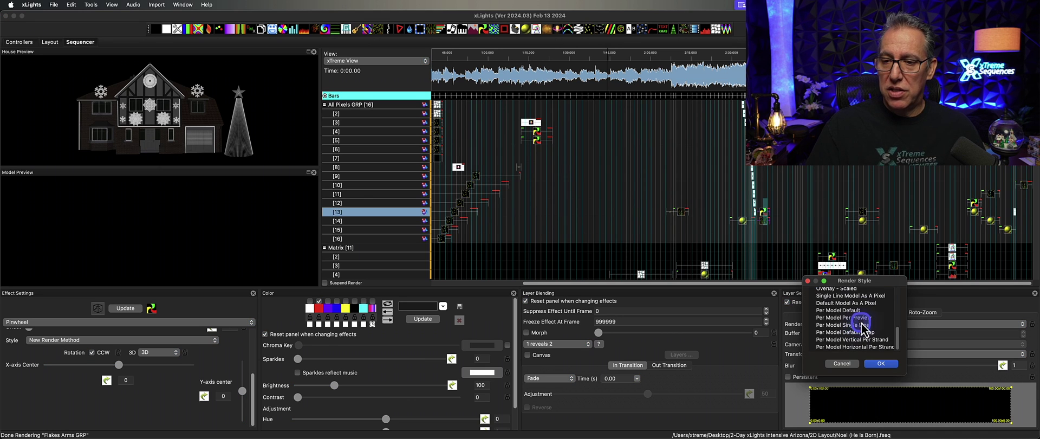
scroll(865, 335, "up", 2)
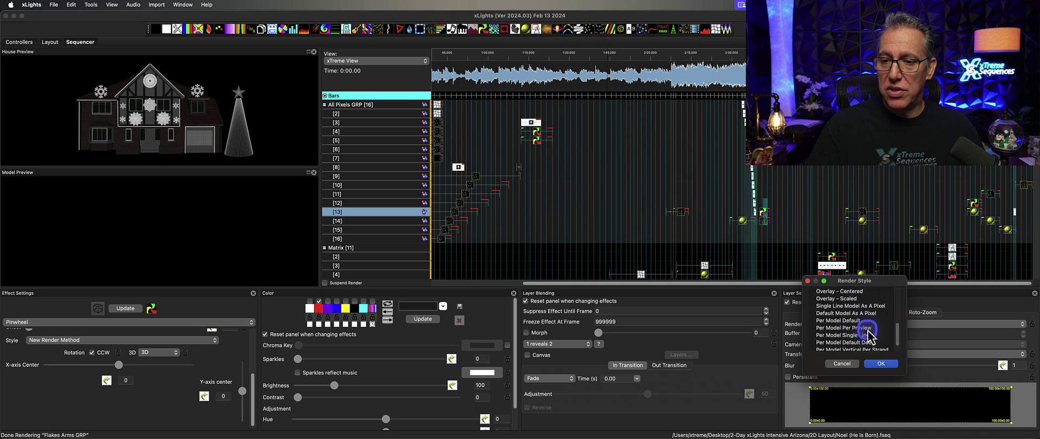
left_click(855, 292)
left_click(880, 364)
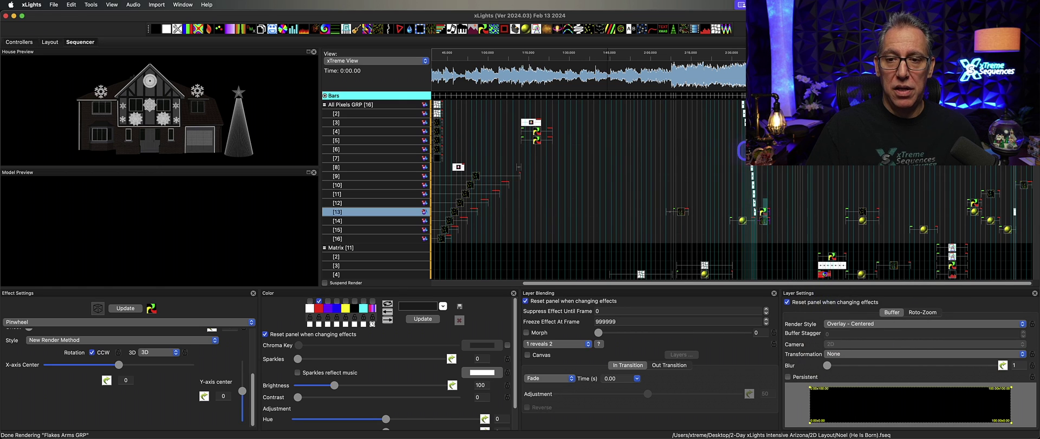
Play two parts of the song to preview the re-rendered Pinwheel
left_click(771, 176)
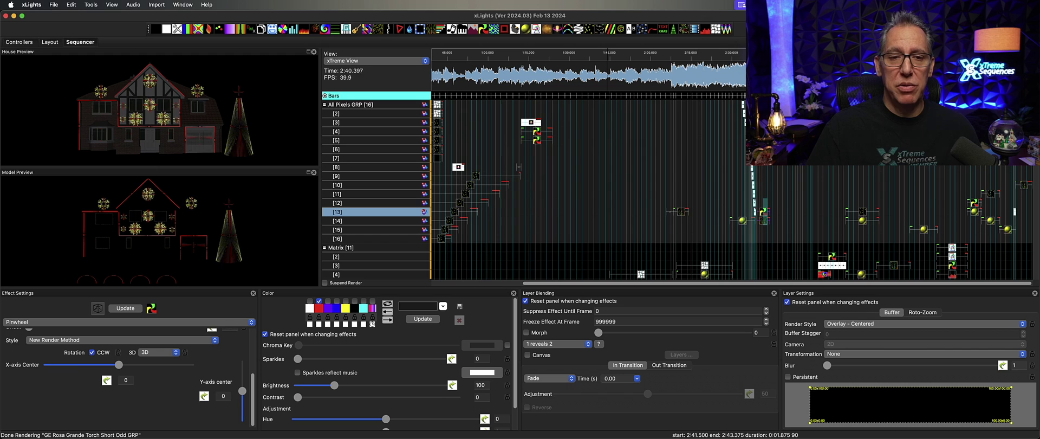
key("space")
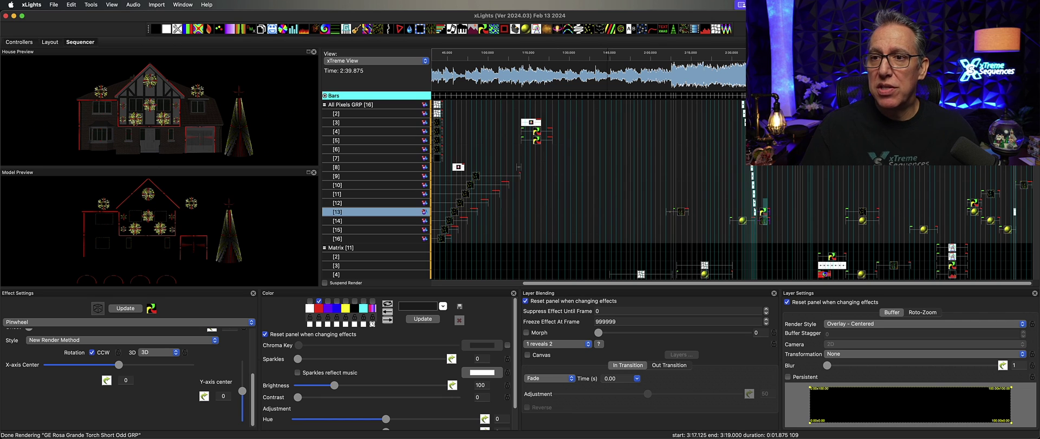
key("space")
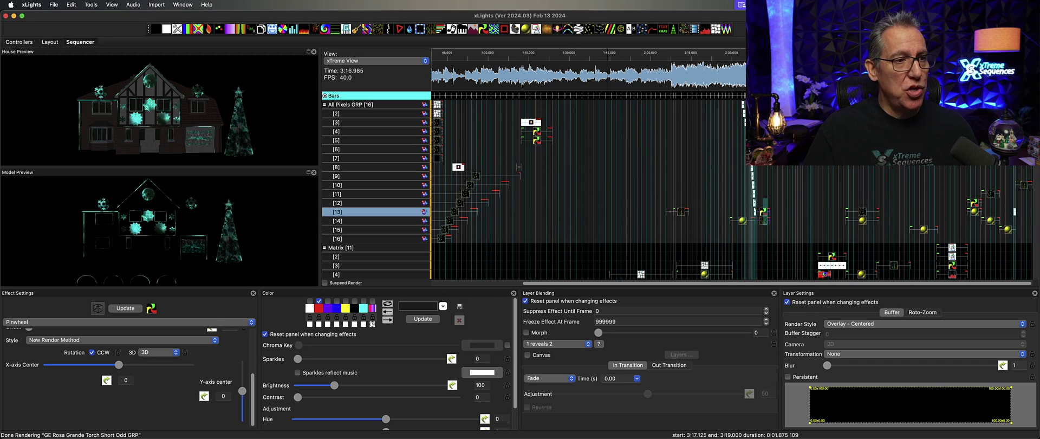
key("space")
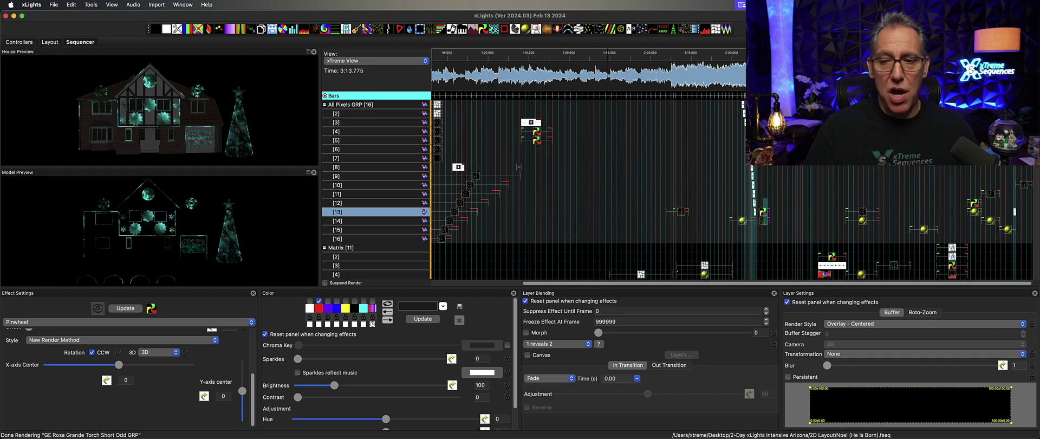
Bulk-edit the Snow Flakes effect's Render Style to Overlay - Centered and preview it
left_click(864, 228)
left_click(850, 327)
left_click(859, 329)
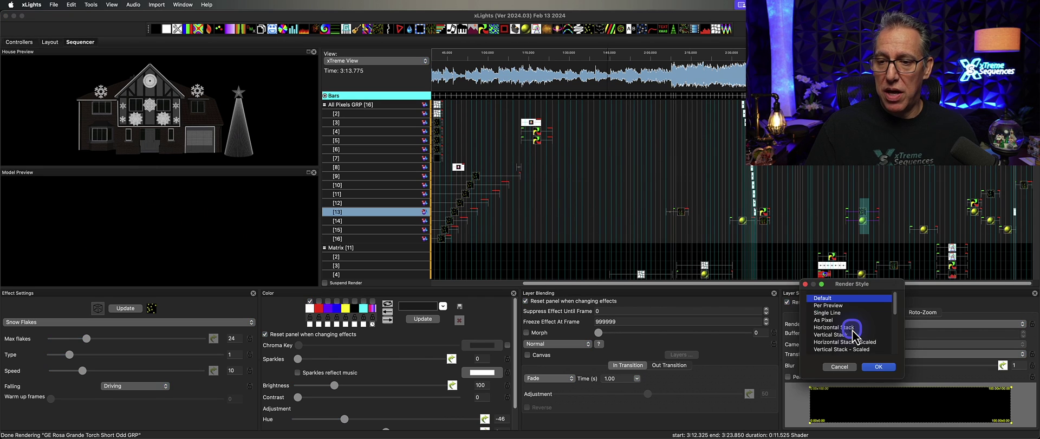
scroll(853, 325, "down", 3)
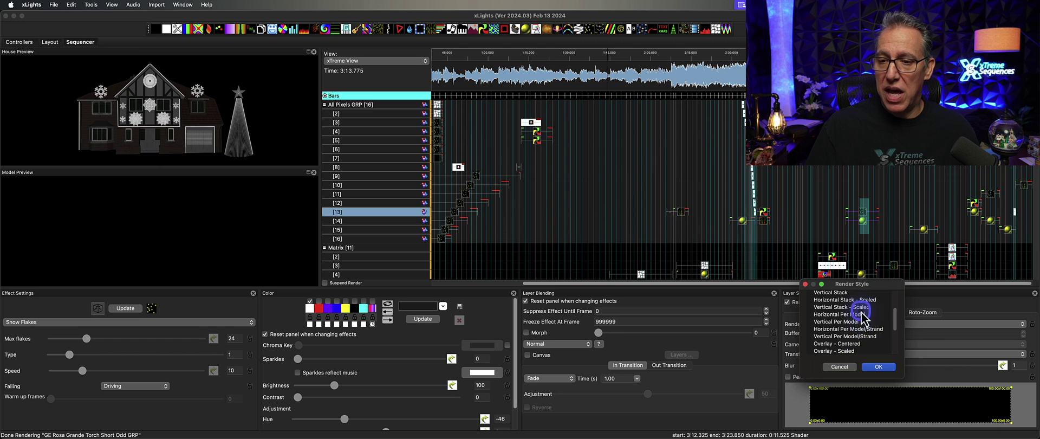
left_click(864, 343)
left_click(878, 367)
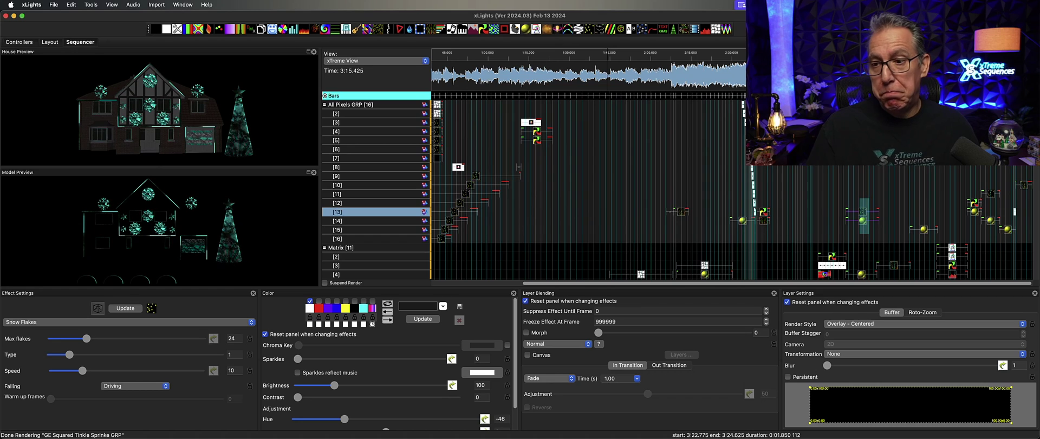
key("space")
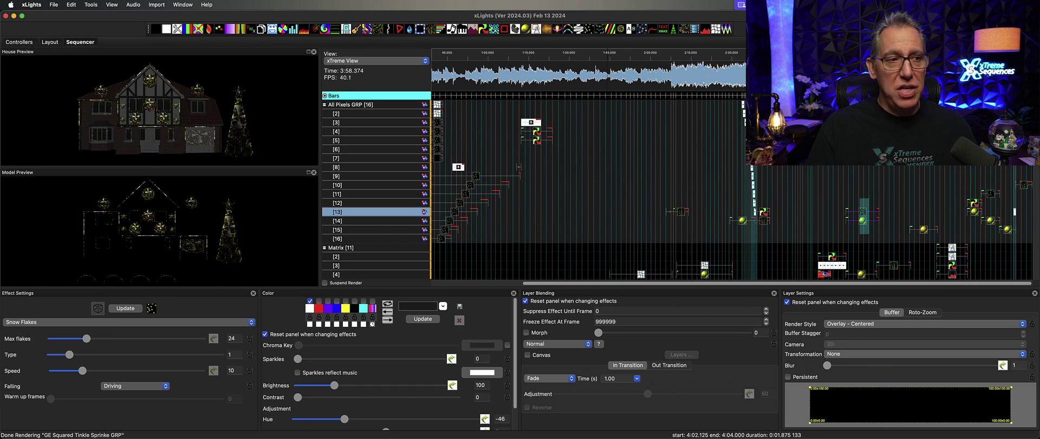
Marquee-select the later effects block and bulk-edit its Render Style to Overlay - Centered
left_click(973, 203)
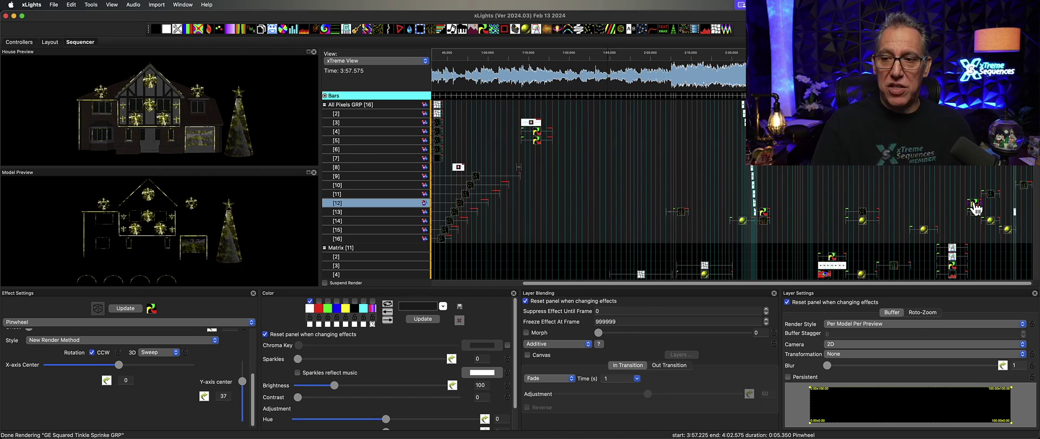
left_click(843, 190)
left_click_drag(841, 185, 1026, 241)
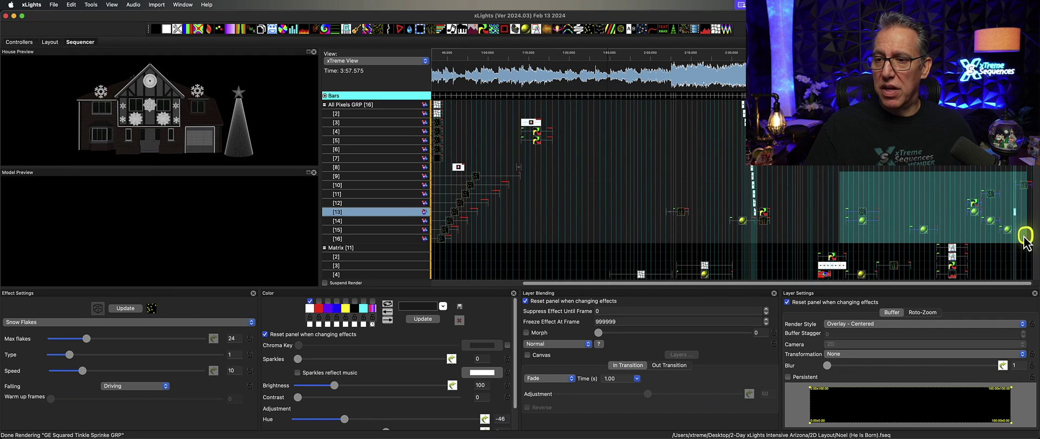
right_click(855, 326)
left_click(863, 329)
left_click(912, 364)
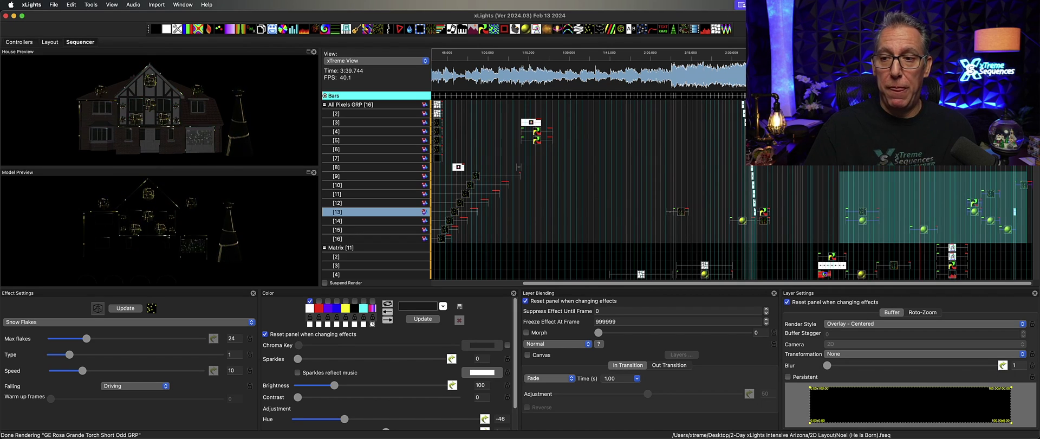
Stop playback at 3:39.425 and narrow the selection to one short time range
key("space")
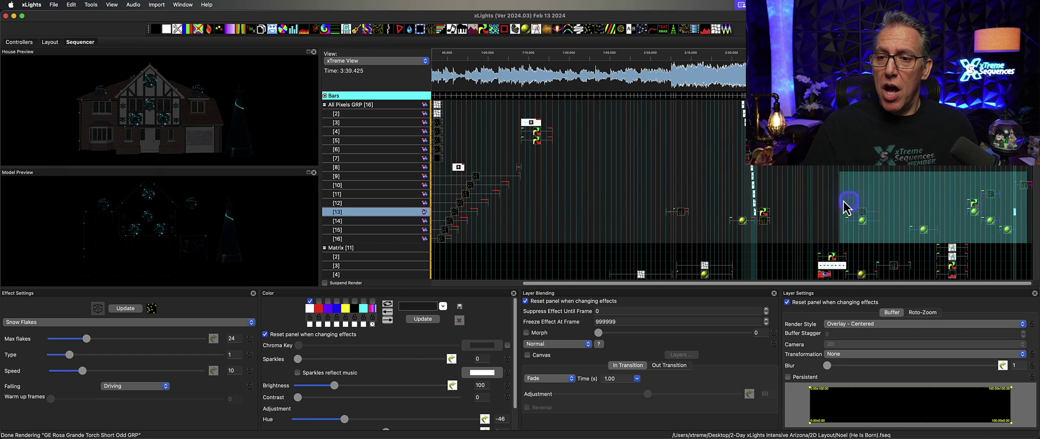
left_click_drag(859, 207, 862, 233)
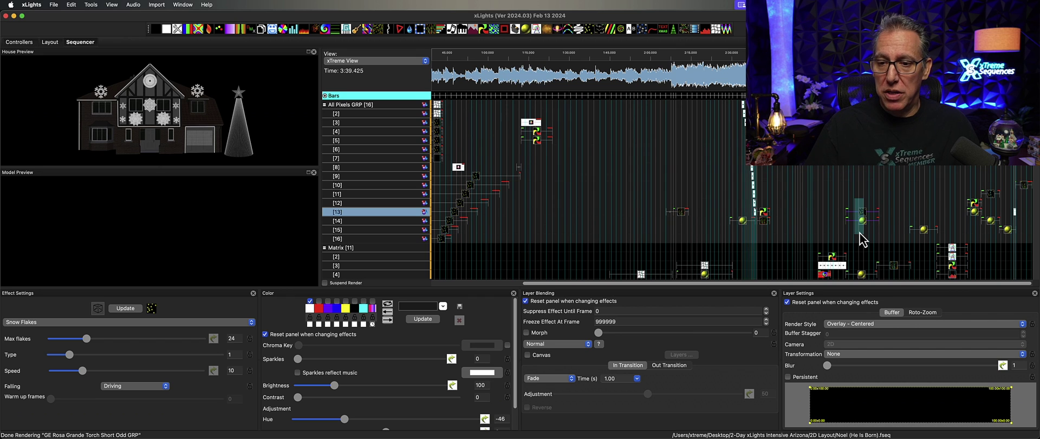
left_click(889, 320)
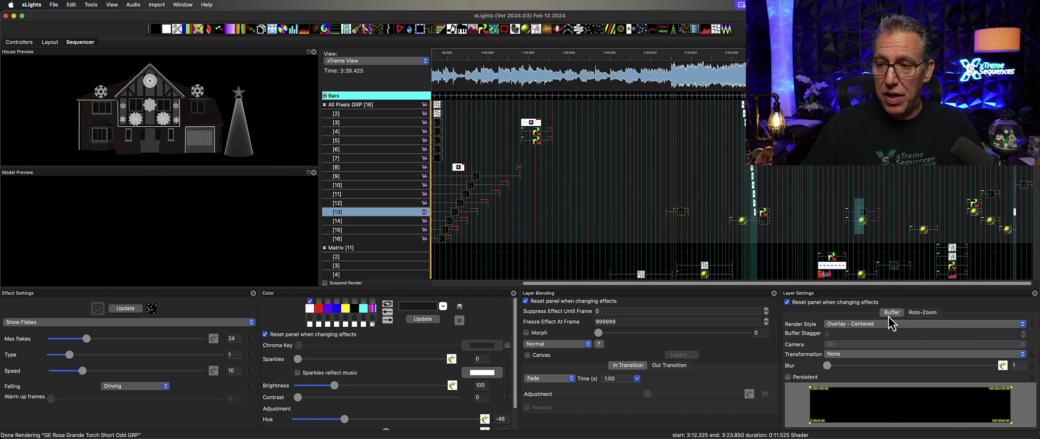
left_click(991, 286)
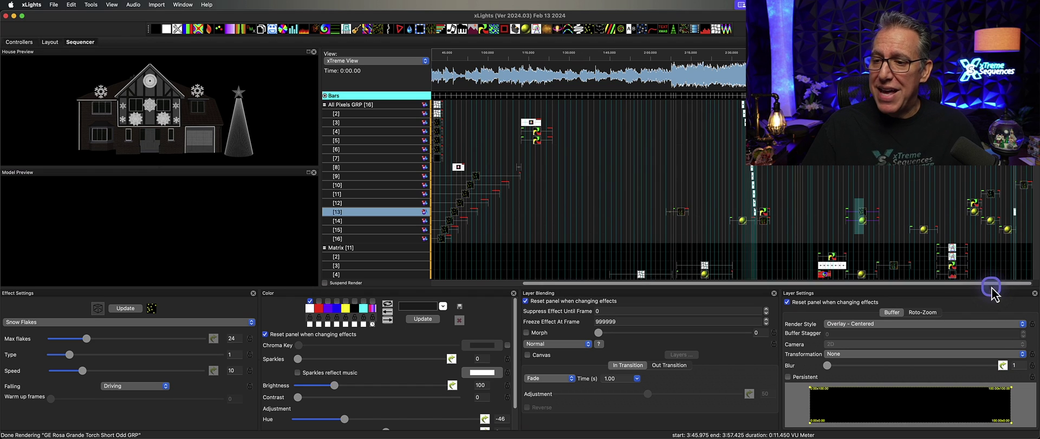